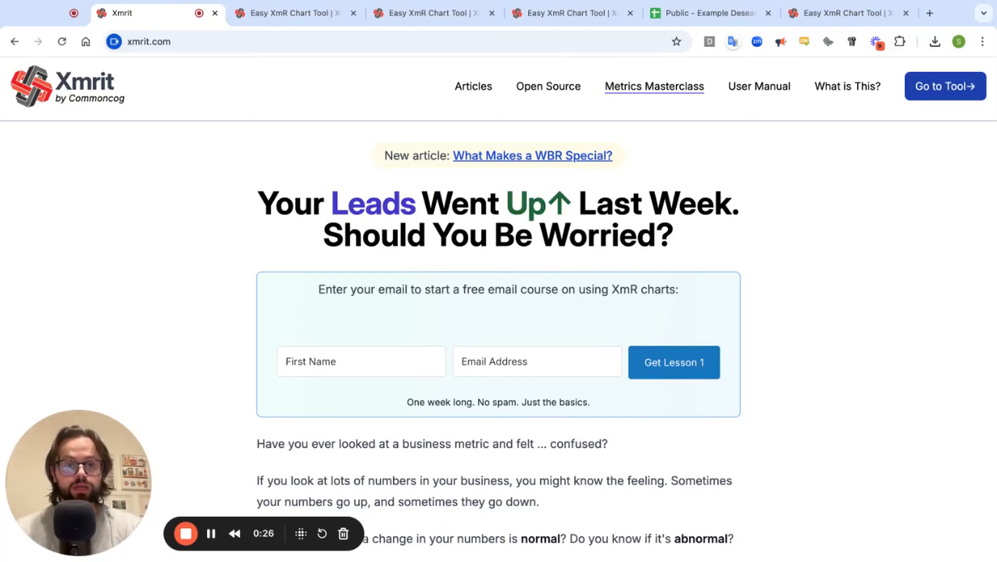
Look up the Trends section in the Xmrit user manual and return to the manual's table of contents
click(764, 97)
scroll(382, 409, down, 6)
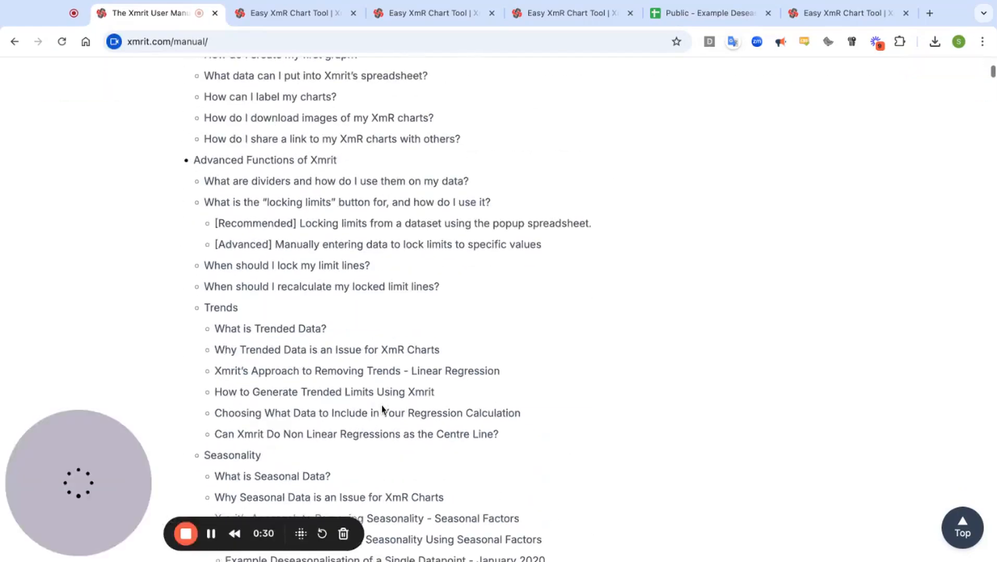
click(230, 312)
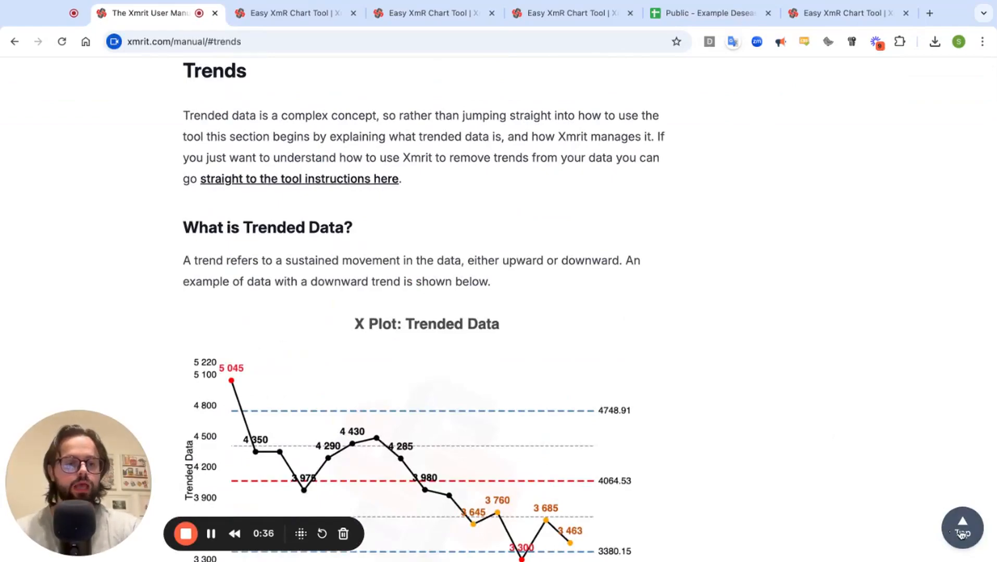
click(961, 532)
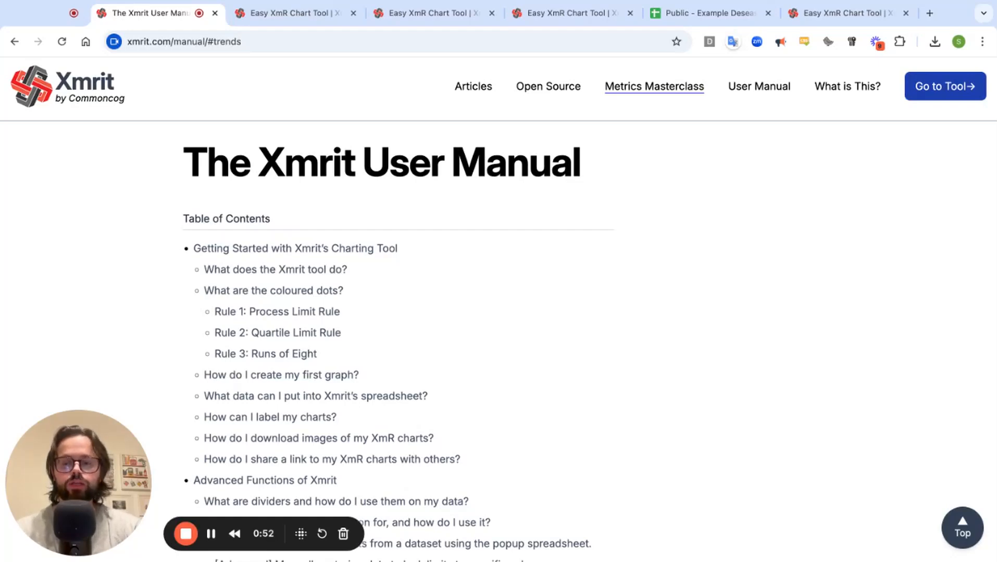
Apply best-fit trend limits to the January 2020 trended data chart and remove the trend lines again
click(317, 17)
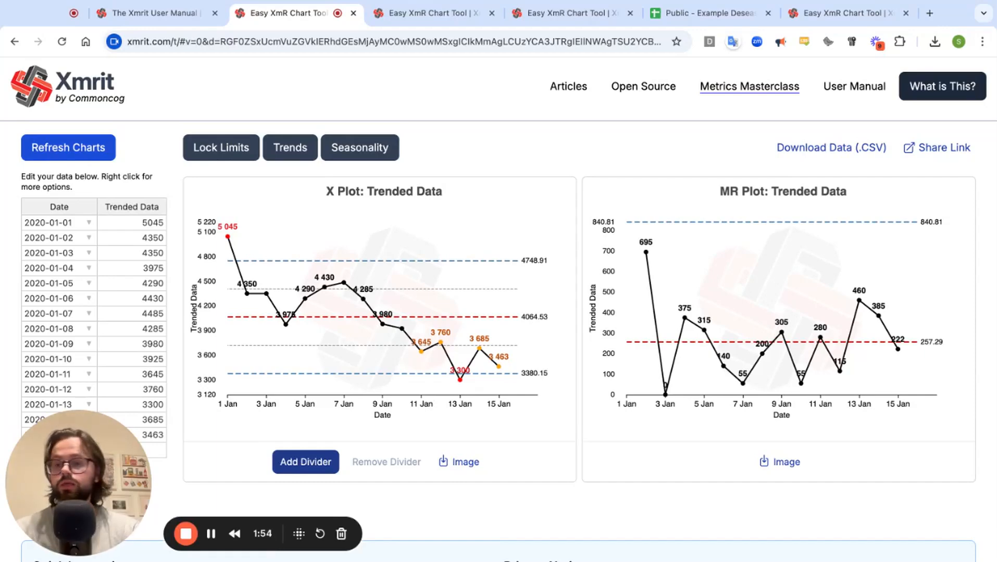
click(293, 155)
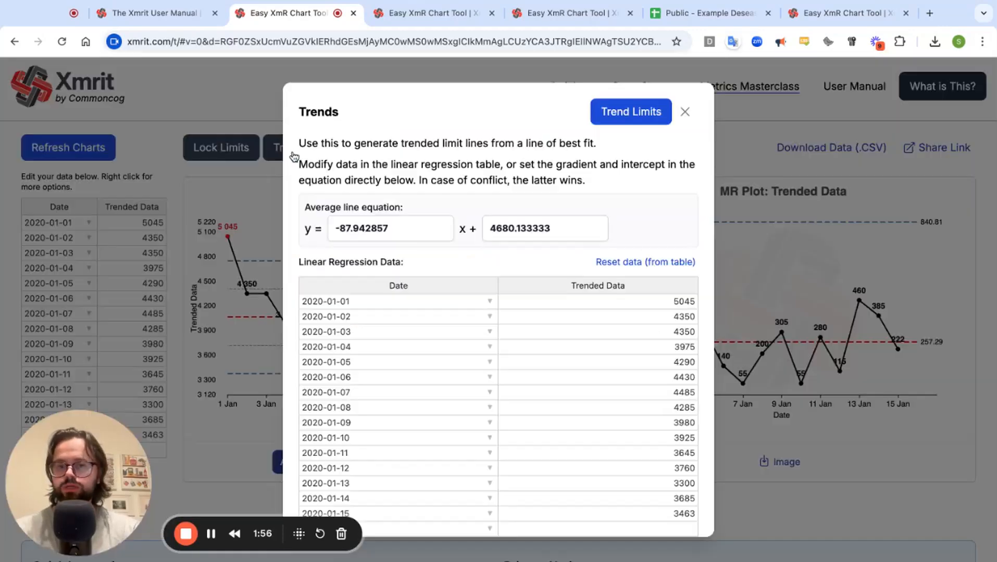
click(620, 123)
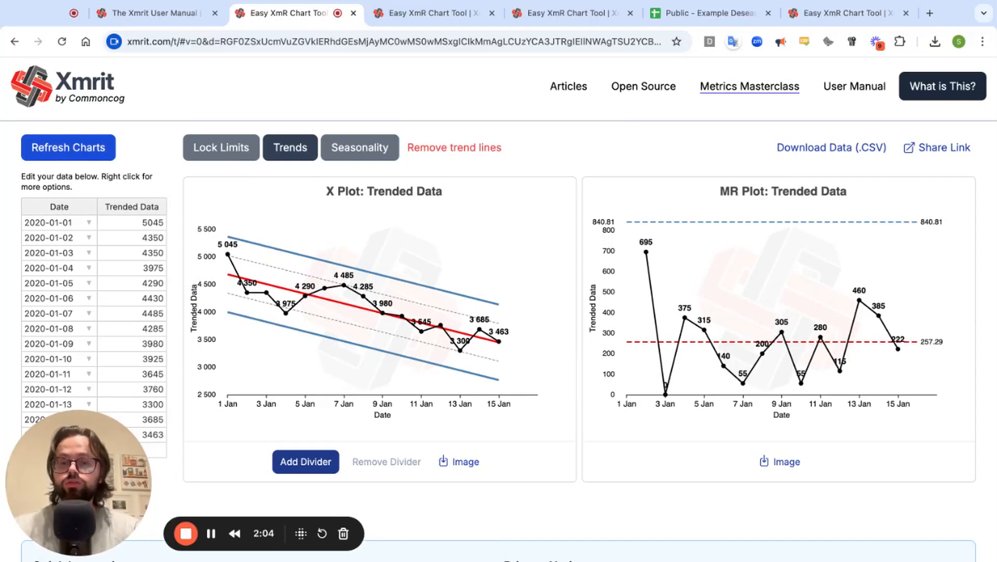
click(458, 148)
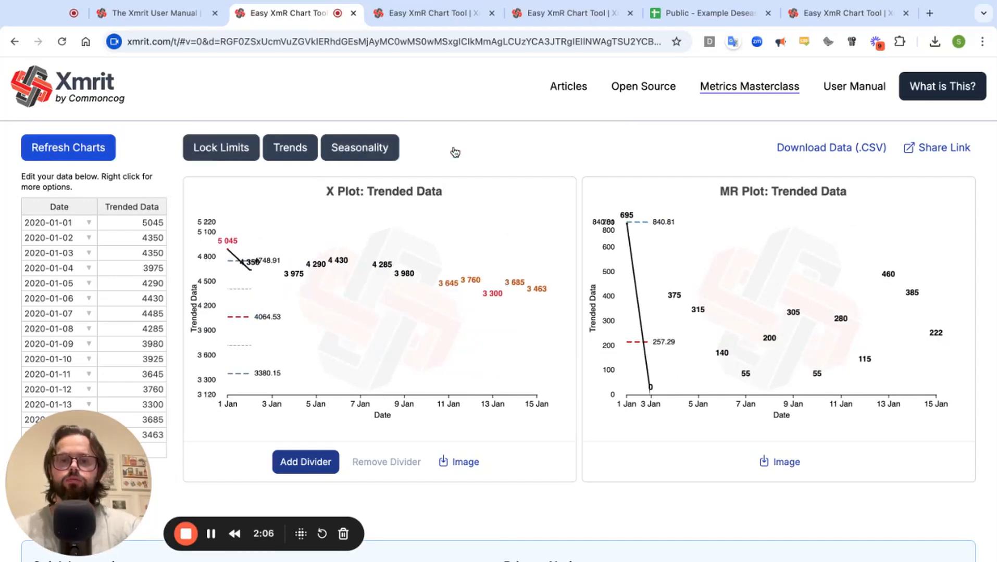
Review the full linear regression table in the January 2020 chart's Trends settings, and apply and remove its trend limits once more
click(306, 151)
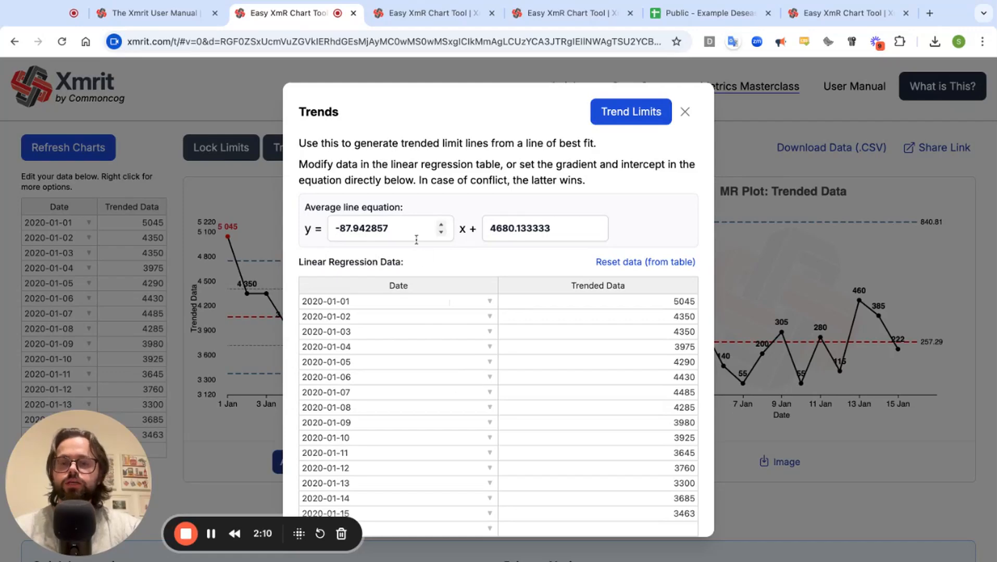
scroll(537, 369, down, 1)
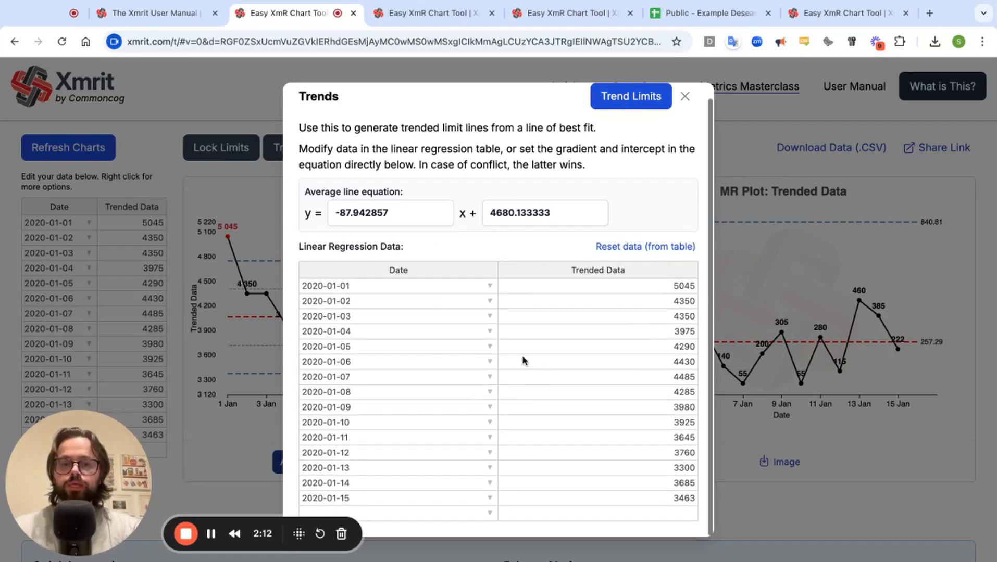
click(420, 289)
key(ctrl+a)
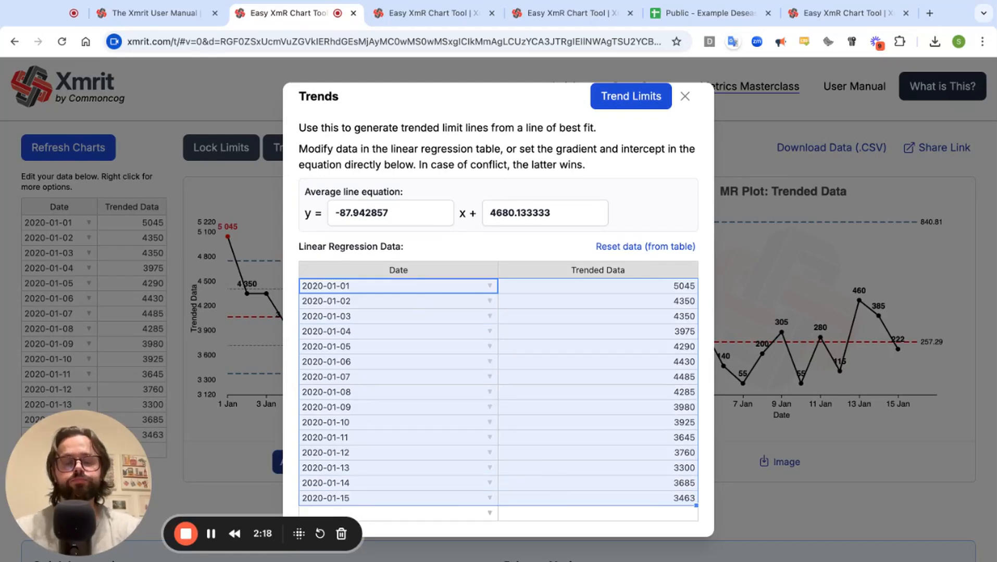
click(631, 96)
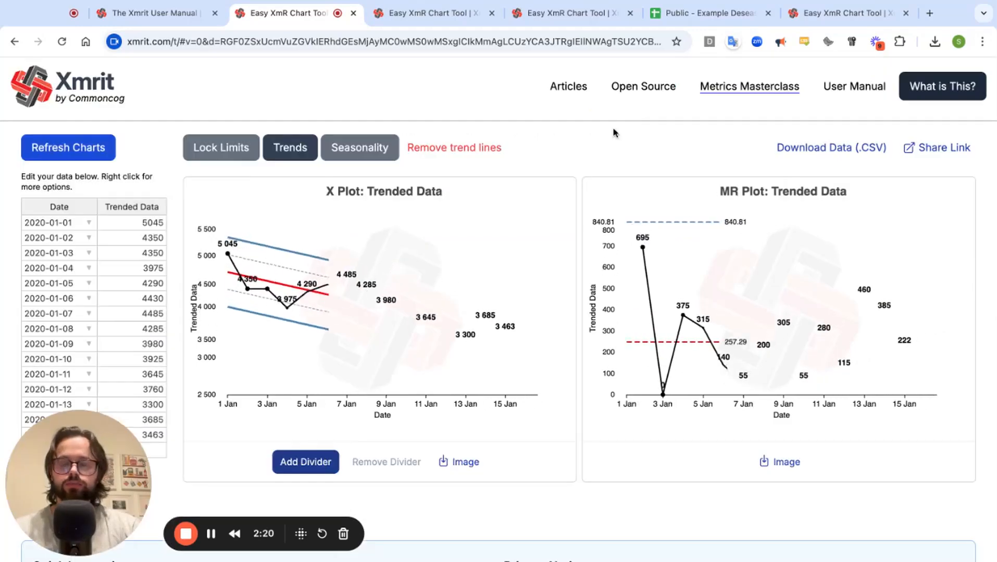
click(454, 147)
click(290, 147)
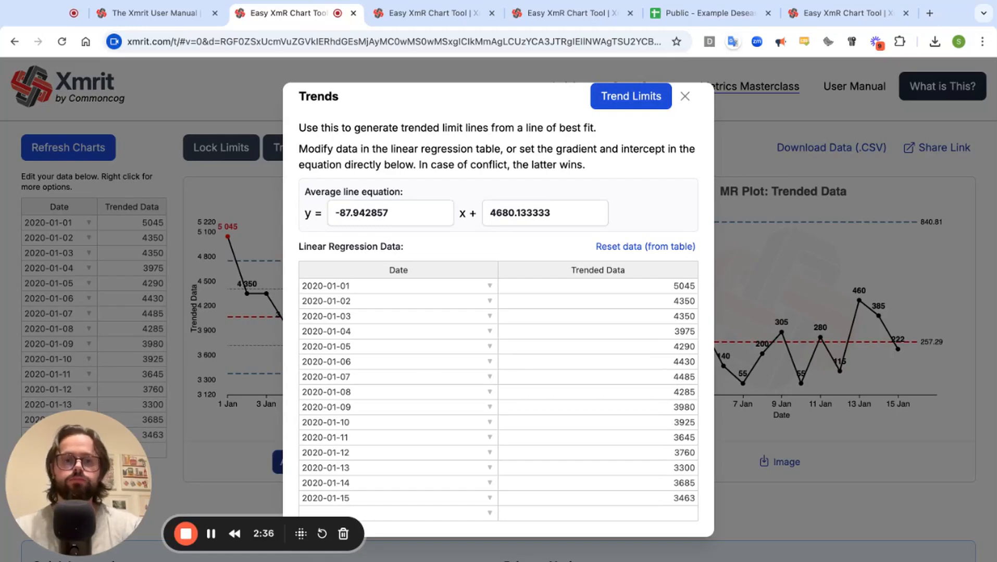
click(685, 97)
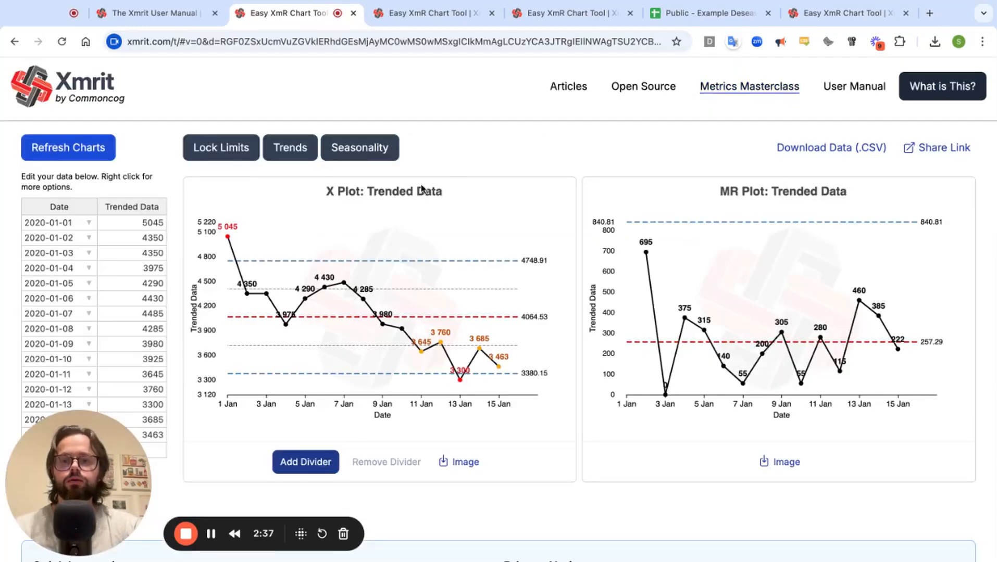
Apply trend limits based on all the data to the June–December 2022 trended chart and remove the trend lines
click(400, 14)
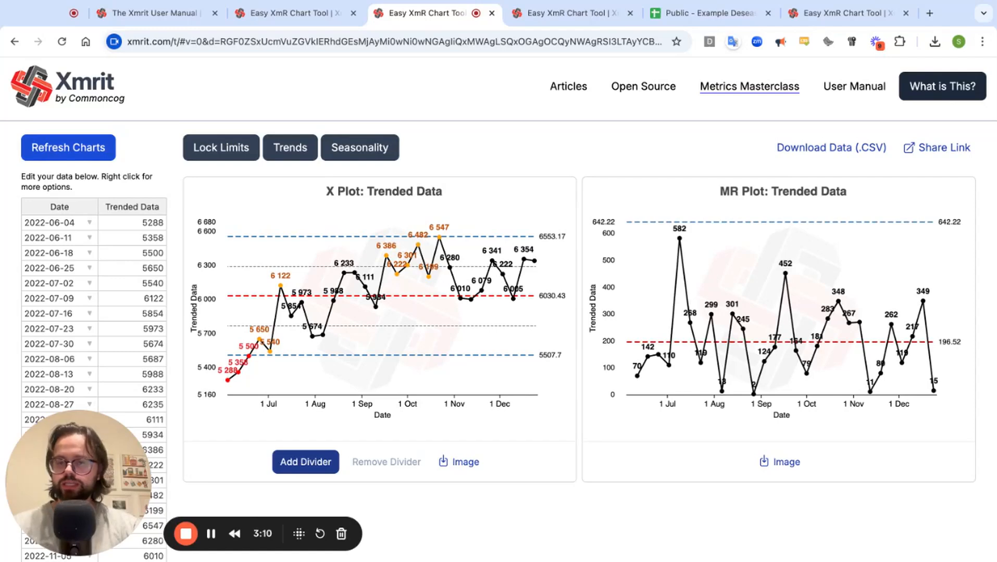
click(292, 149)
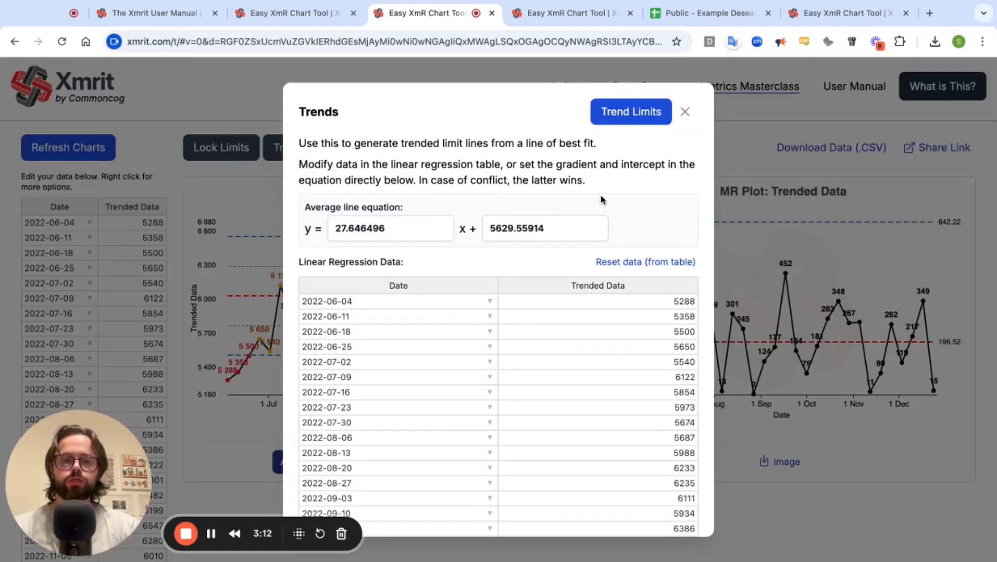
click(646, 122)
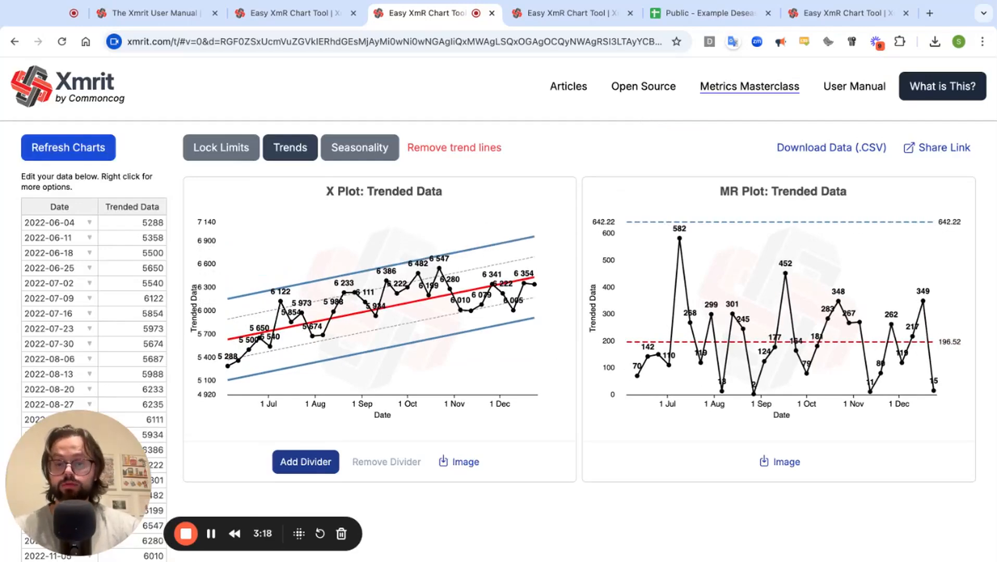
click(454, 147)
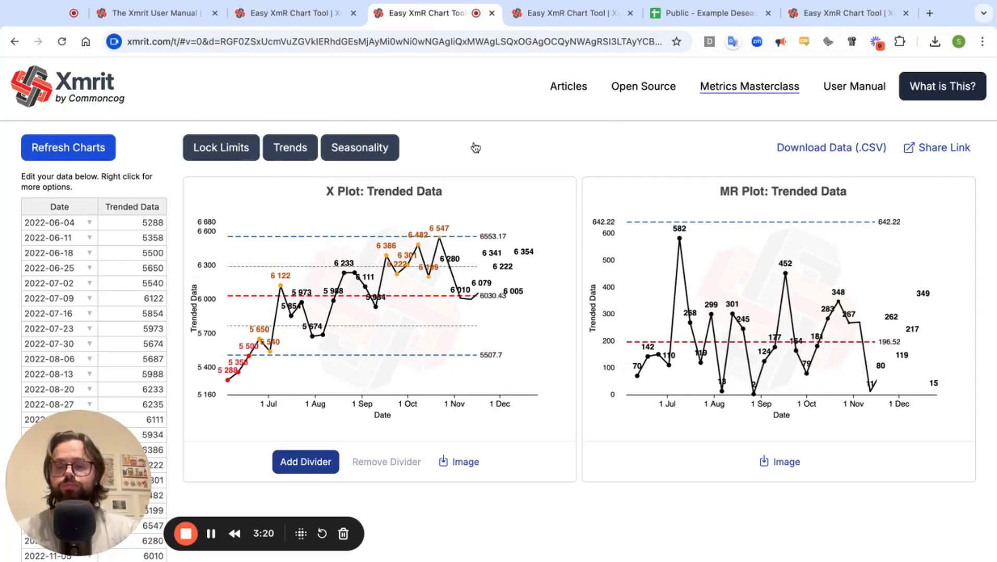
Delete the 2022-10-22 to 2022-12-24 rows from the linear regression data and close the Trends settings without applying limits
click(303, 158)
scroll(547, 394, down, 5)
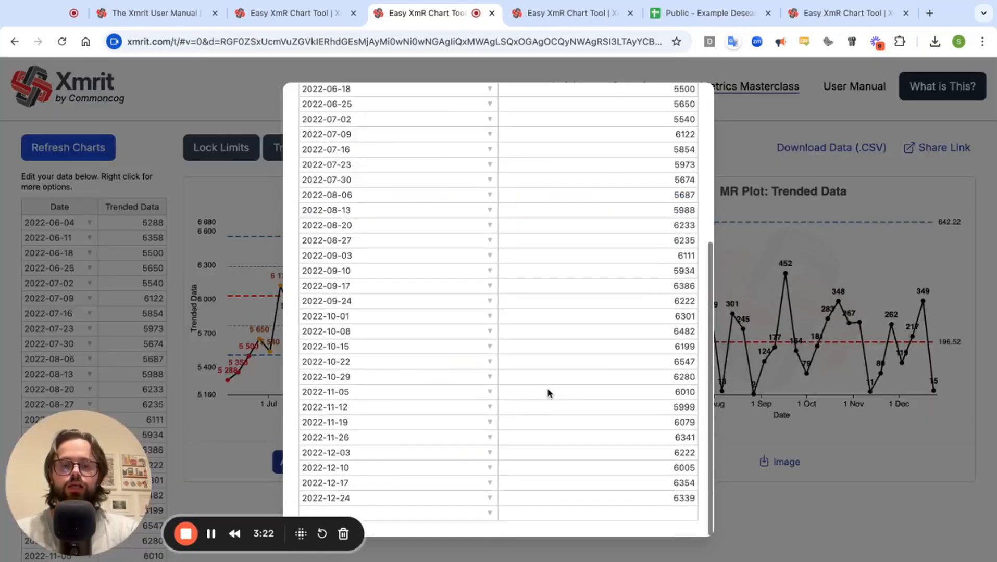
mouse_move(606, 497)
mouse_down()
mouse_move(443, 422)
mouse_move(406, 362)
mouse_up()
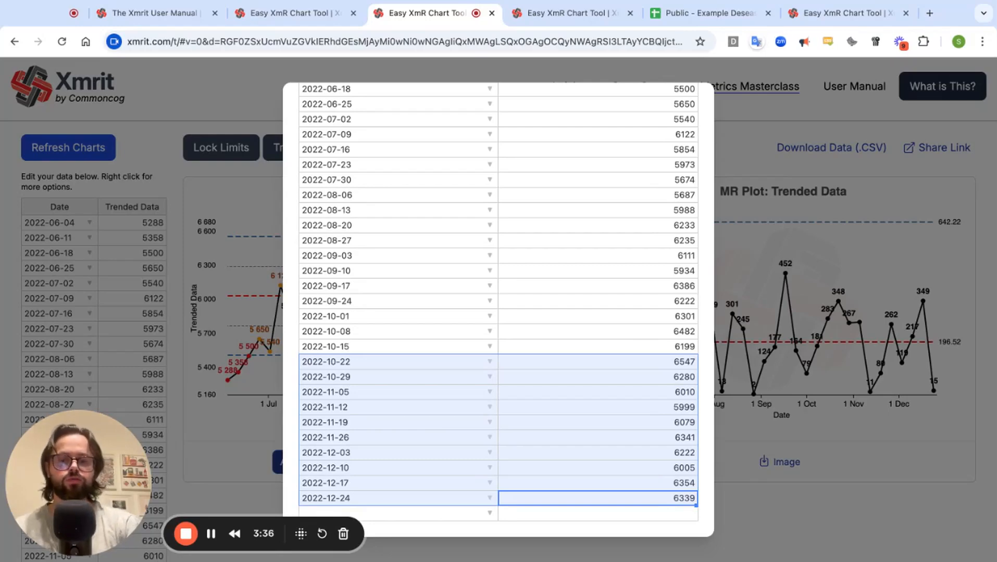
key(Delete)
scroll(450, 386, up, 5)
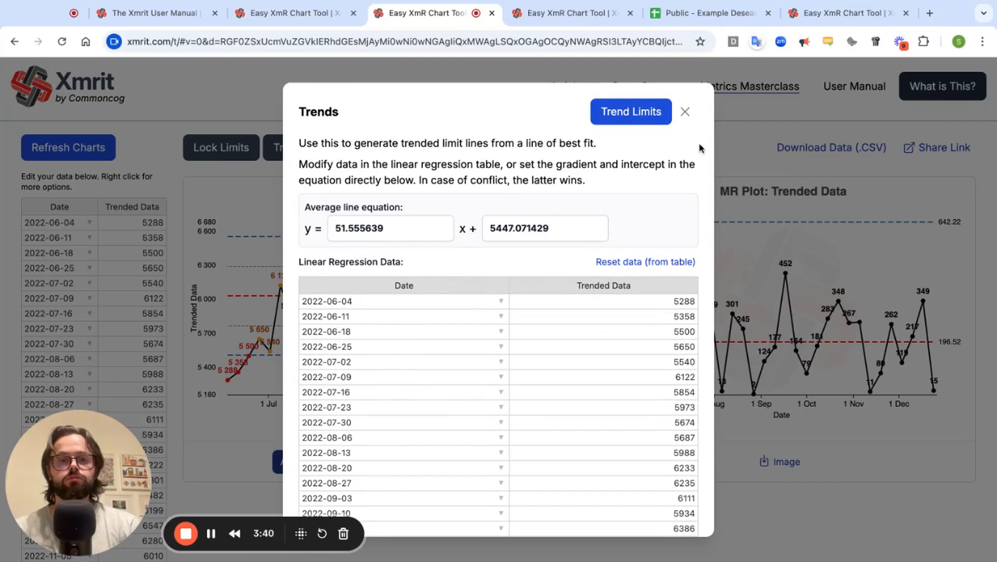
click(684, 114)
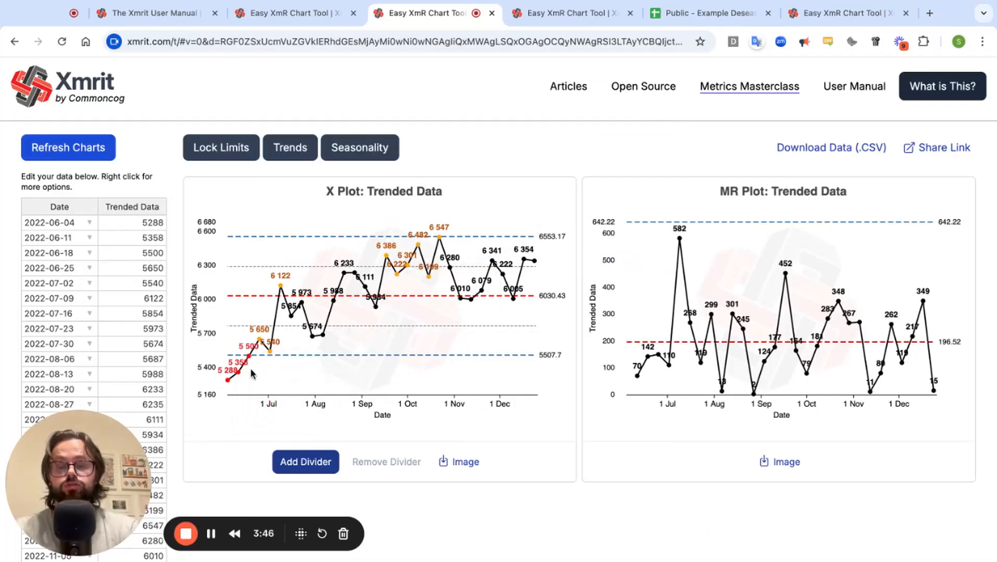
Apply trend limits calculated without the 2022-10-22 to 2022-12-24 regression rows, and remove the trend lines from the chart
click(288, 148)
scroll(468, 364, down, 1)
drag(372, 361, 591, 505)
key(Delete)
scroll(636, 353, up, 10)
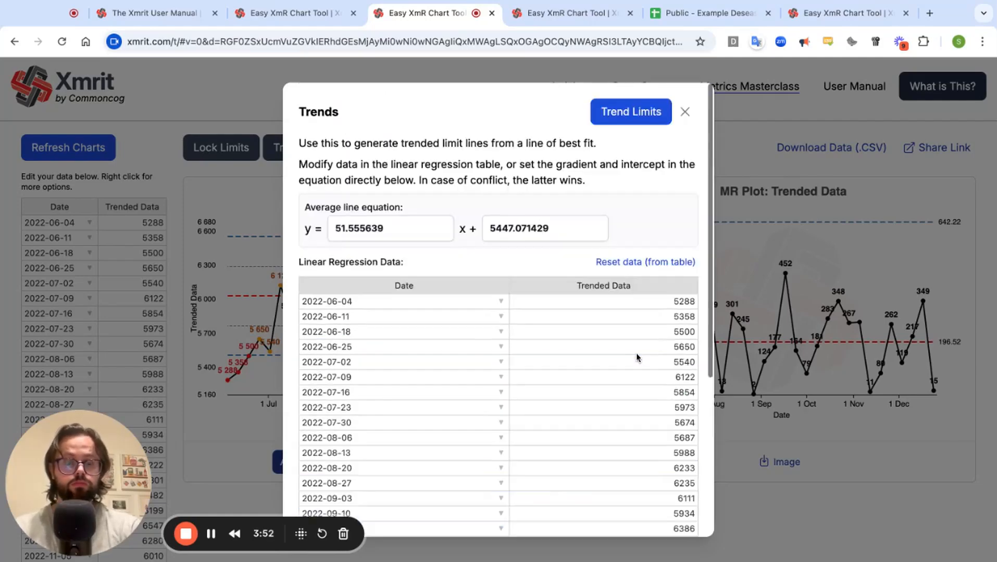
click(638, 112)
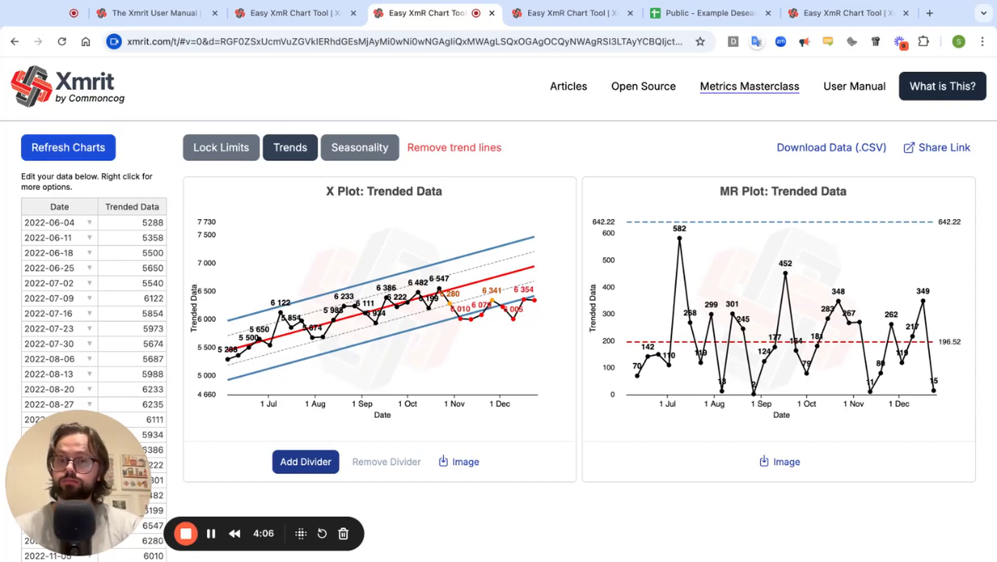
click(478, 150)
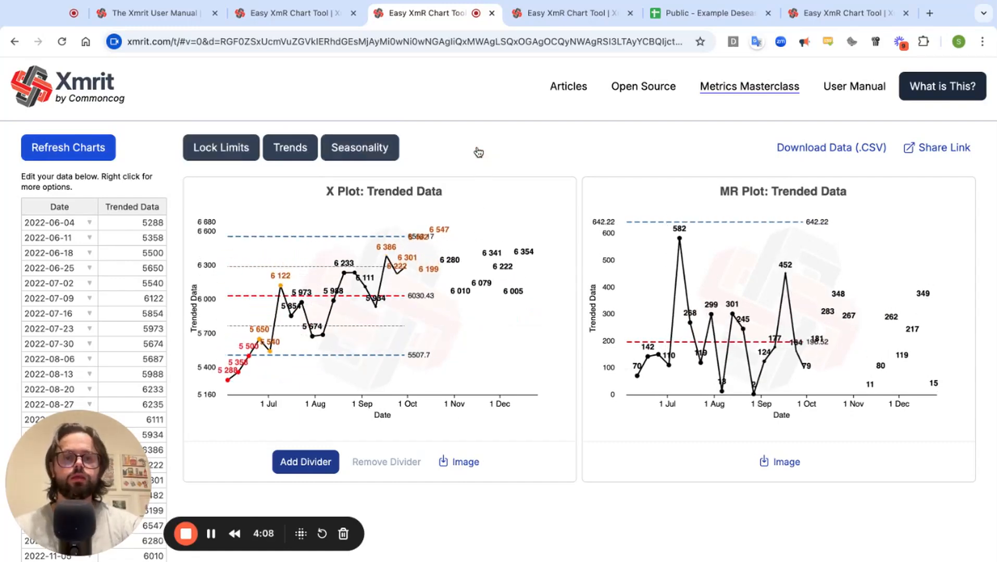
Open the Annual Seasonality chart and inspect its January 2020 and December 2020 data points on the X plot
click(566, 14)
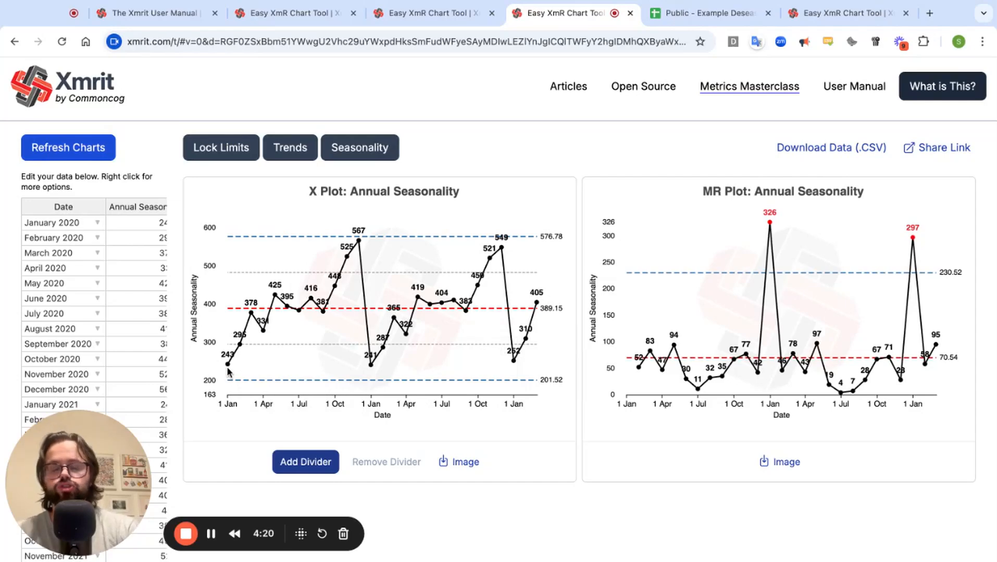
mouse_move(229, 367)
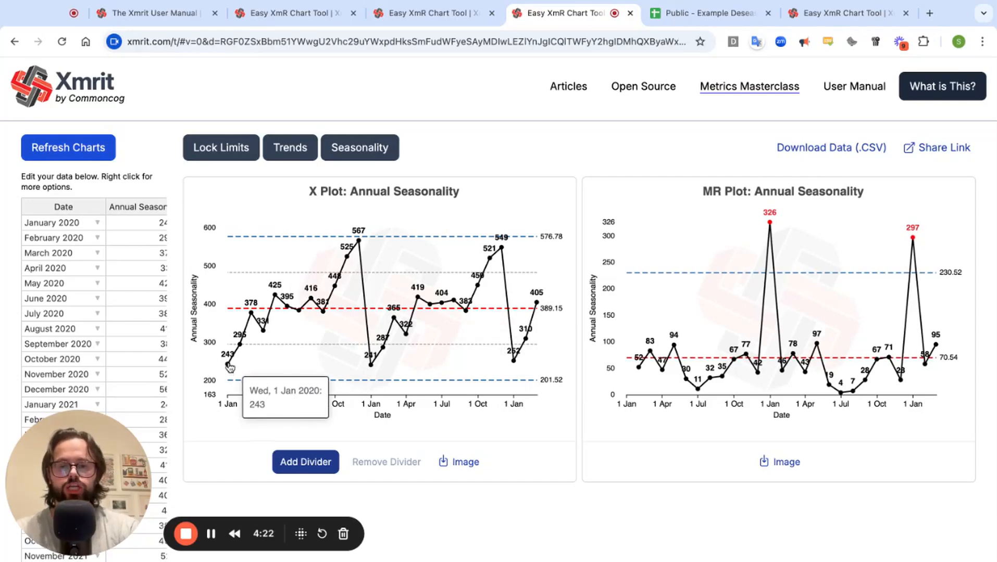
mouse_move(359, 239)
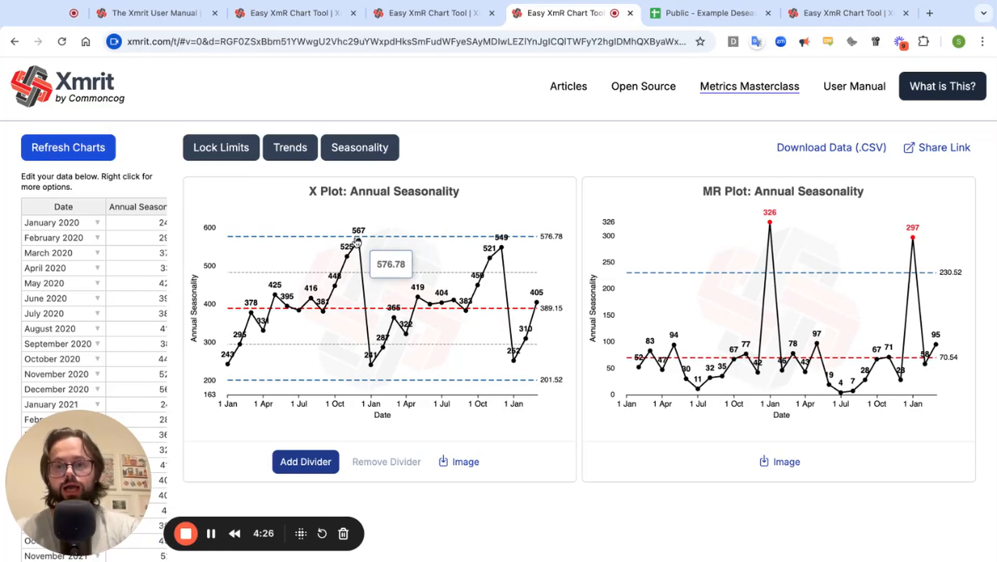
mouse_move(279, 311)
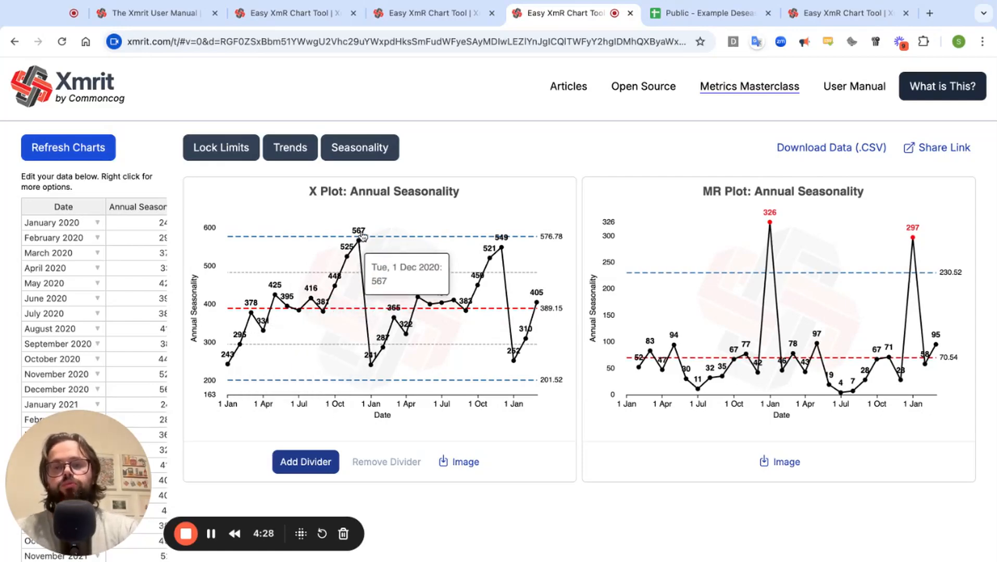
mouse_move(337, 310)
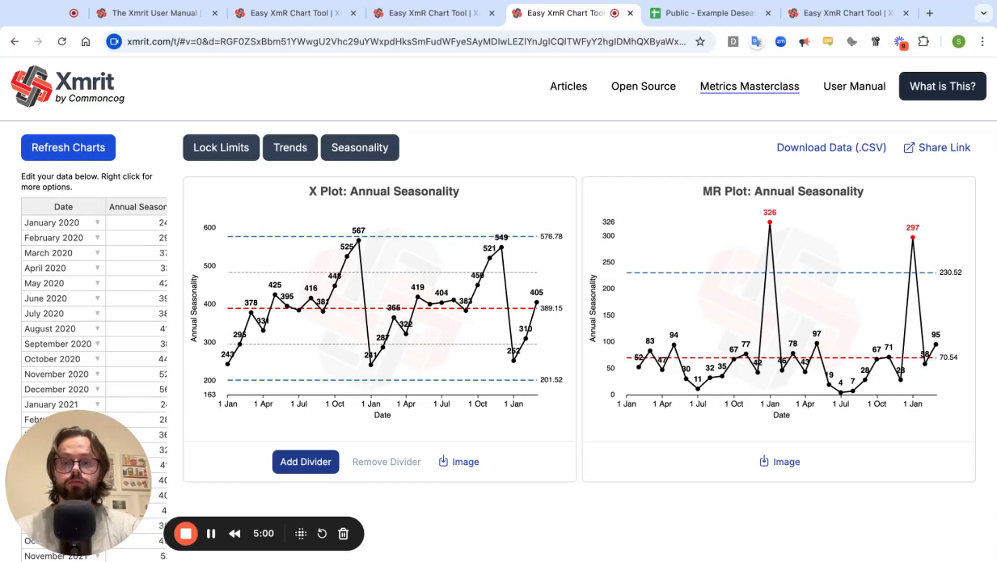
Deseasonalise the Annual Seasonality data with an Annual period and remove the de-seasonalisation again
click(386, 155)
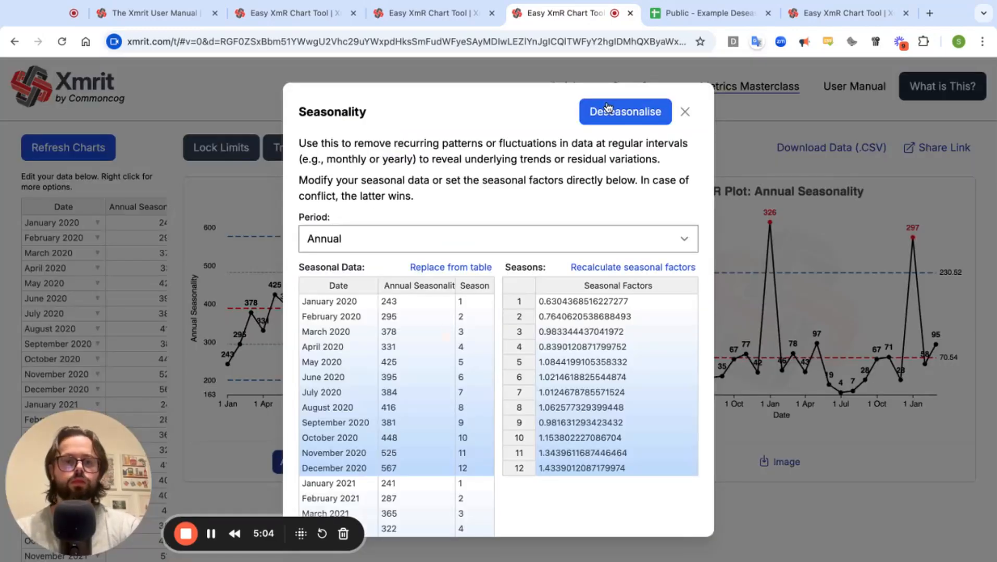
click(615, 117)
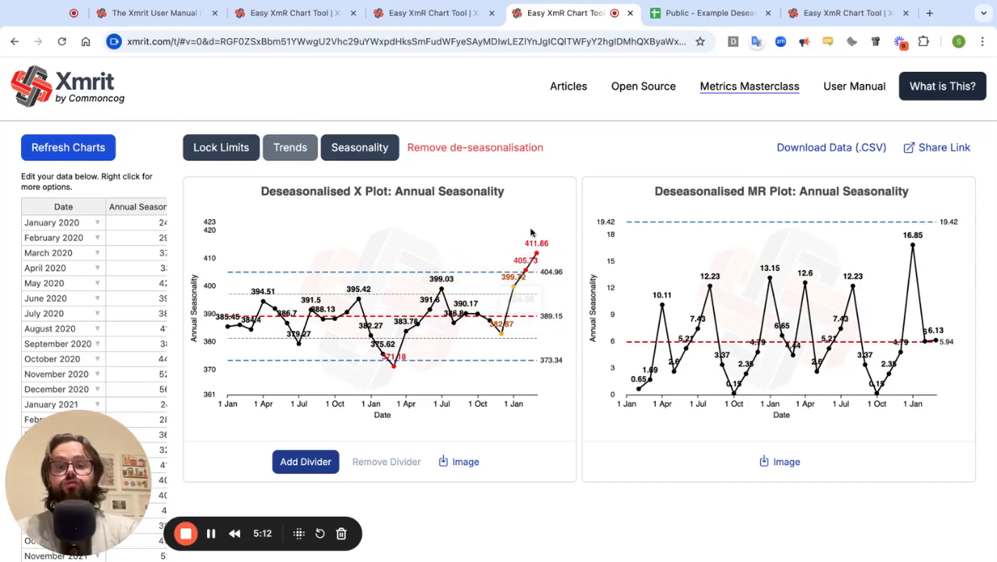
click(479, 144)
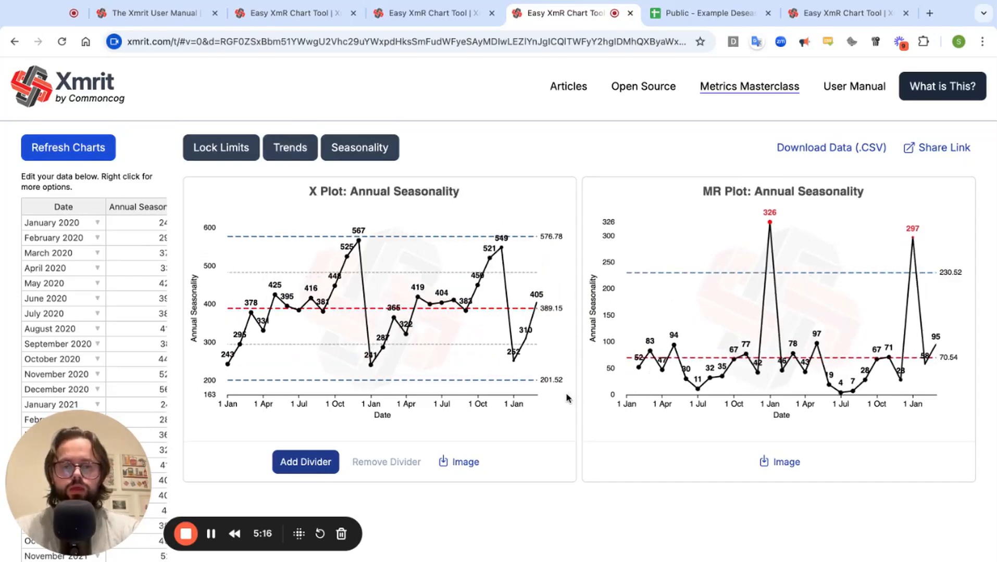
Compare the January and February data points across the years on the Annual Seasonality X plot
mouse_move(516, 367)
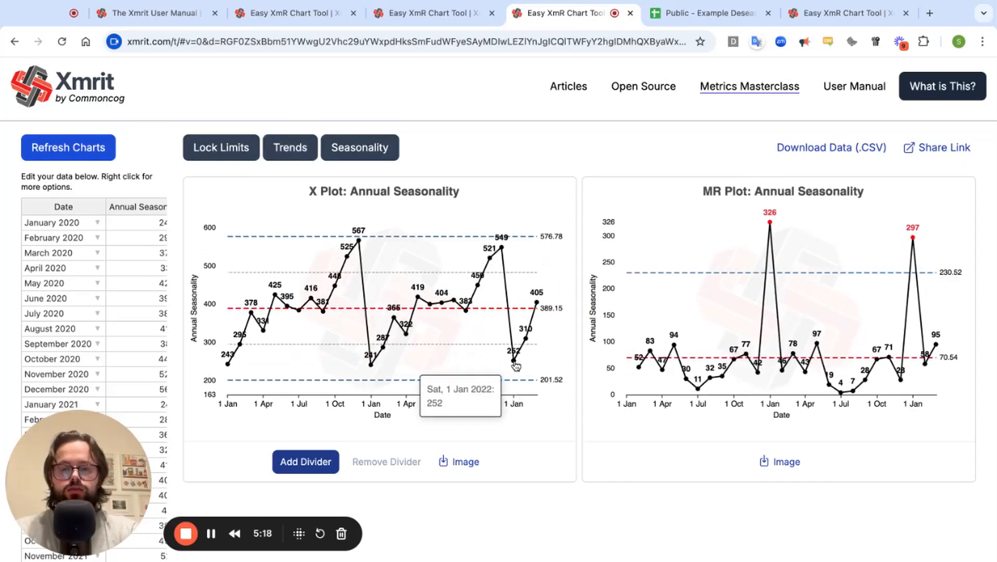
mouse_move(371, 370)
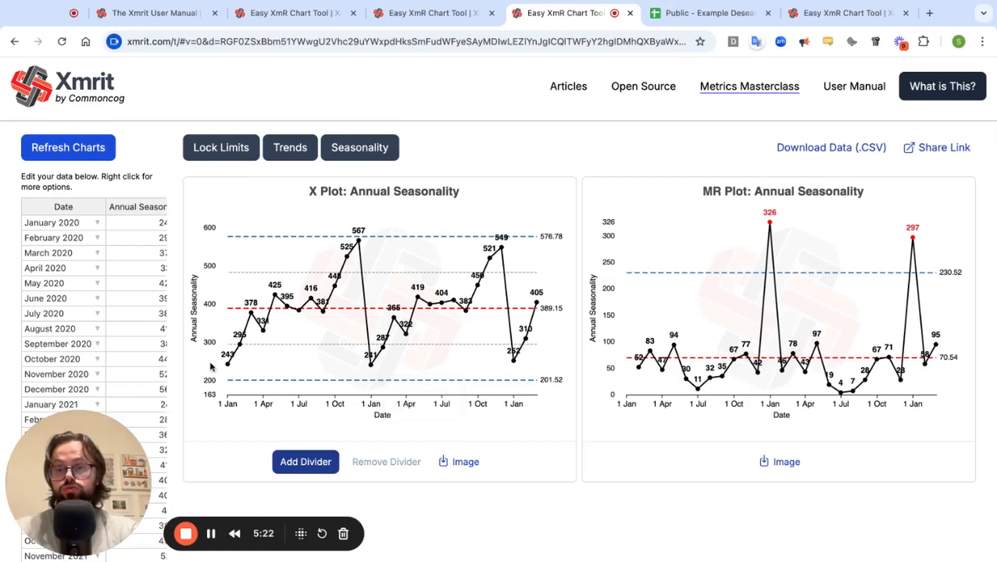
mouse_move(529, 345)
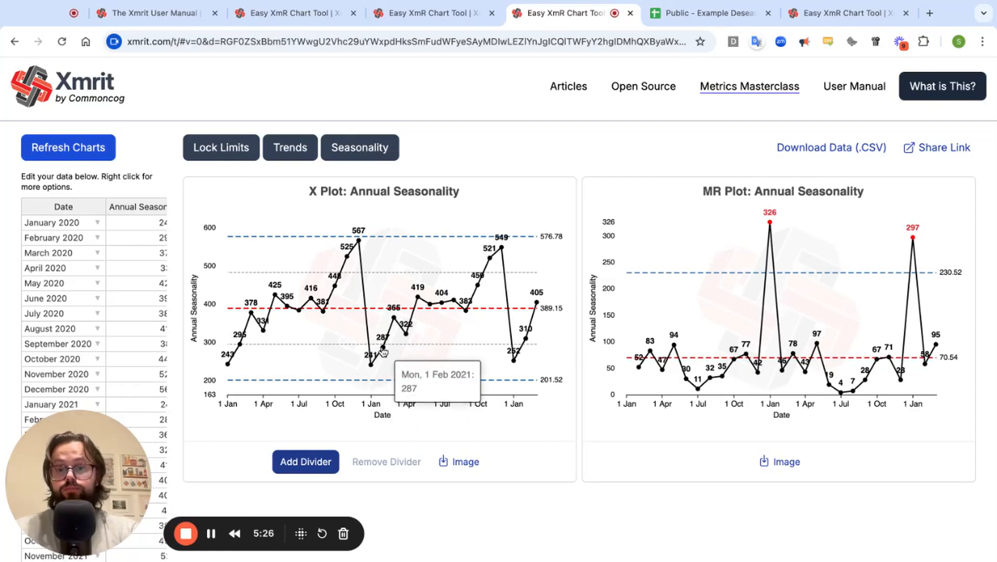
Compare the March data points across the years on the Annual Seasonality X plot
mouse_move(536, 307)
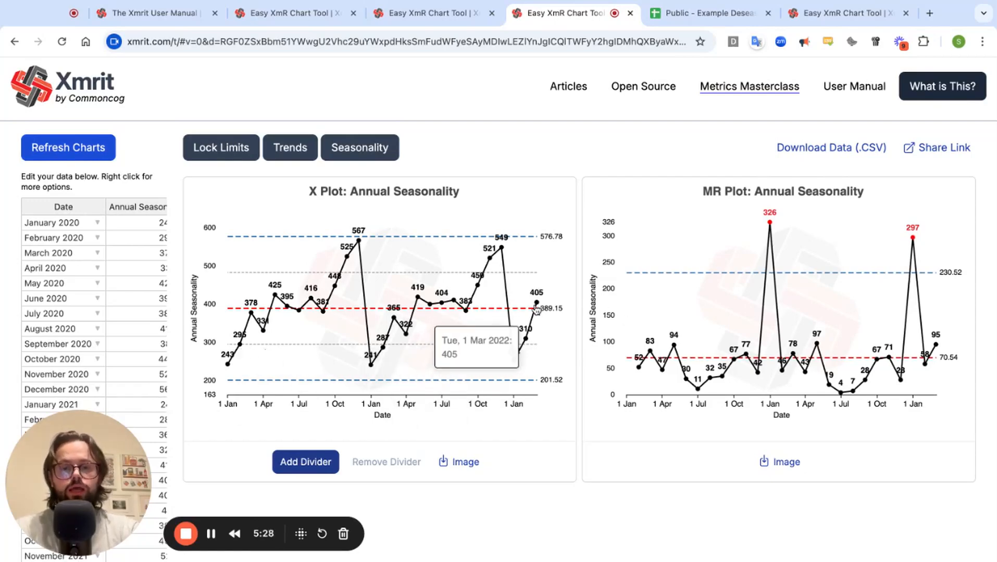
mouse_move(395, 322)
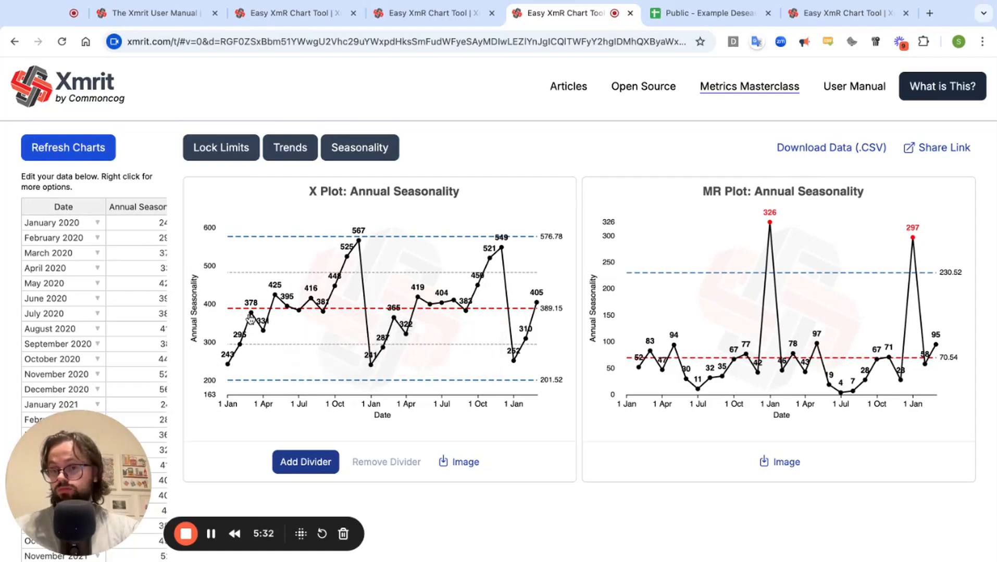
mouse_move(309, 383)
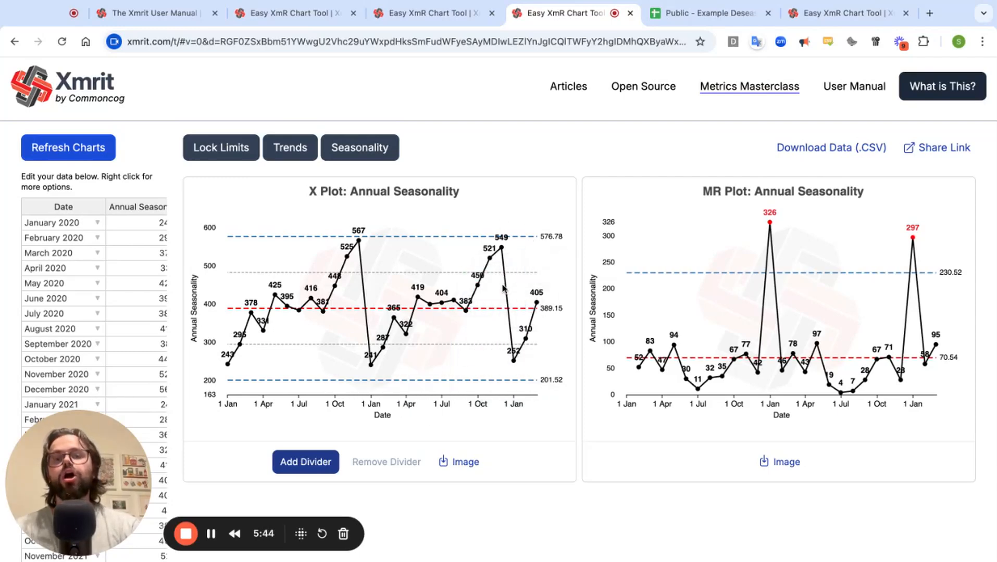
Deseasonalise the Annual Seasonality chart once more and restore the original data by removing the de-seasonalisation
click(354, 151)
click(625, 111)
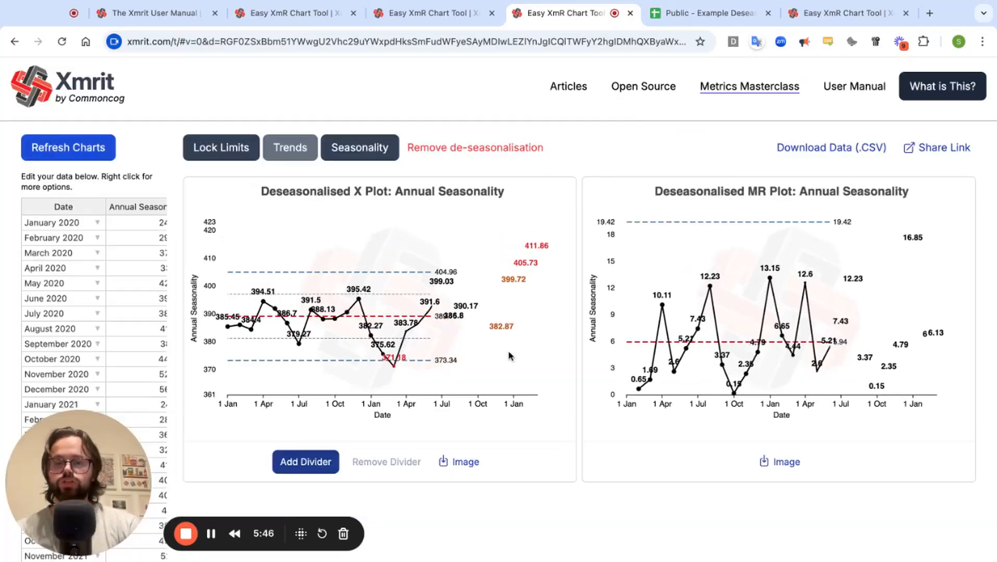
click(487, 147)
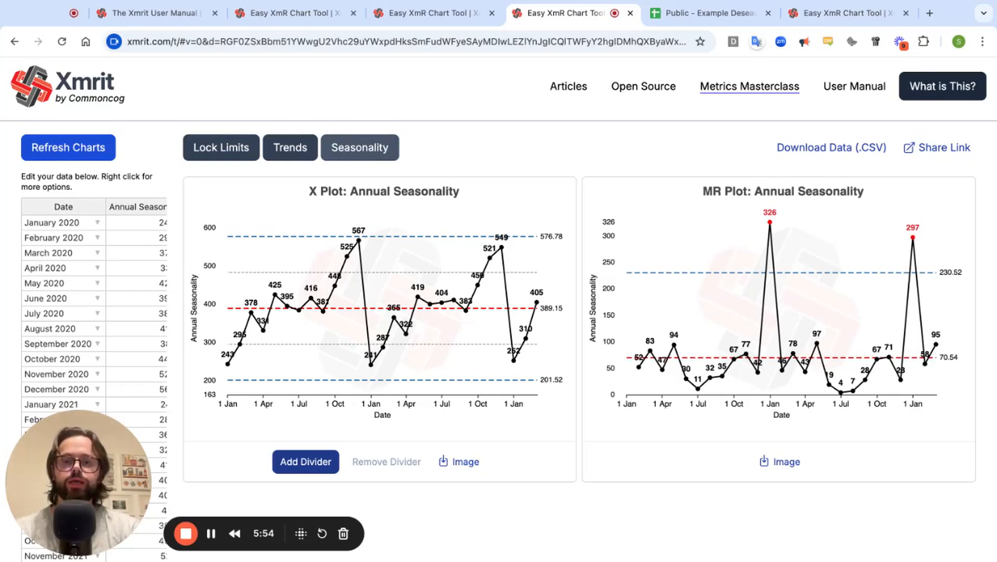
Review the Annual period, seasonal data and seasonal factors in the Annual Seasonality chart's seasonality settings without applying them
click(359, 147)
scroll(577, 281, down, 2)
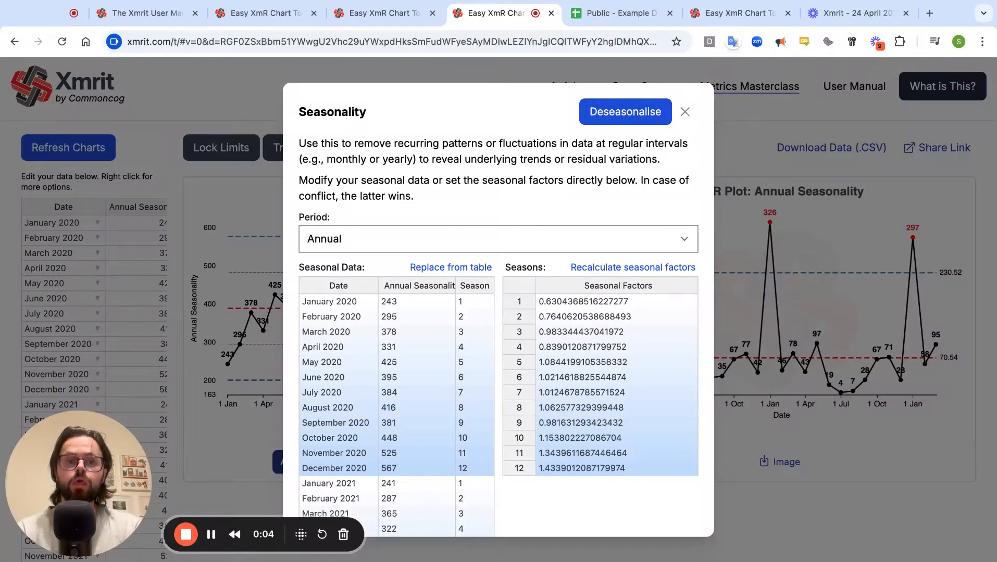
click(685, 112)
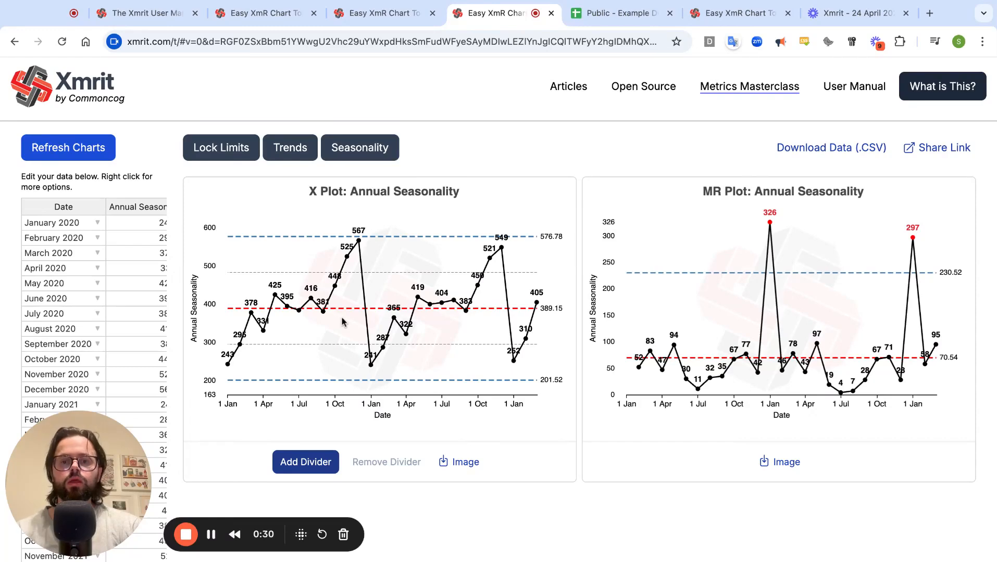
click(386, 151)
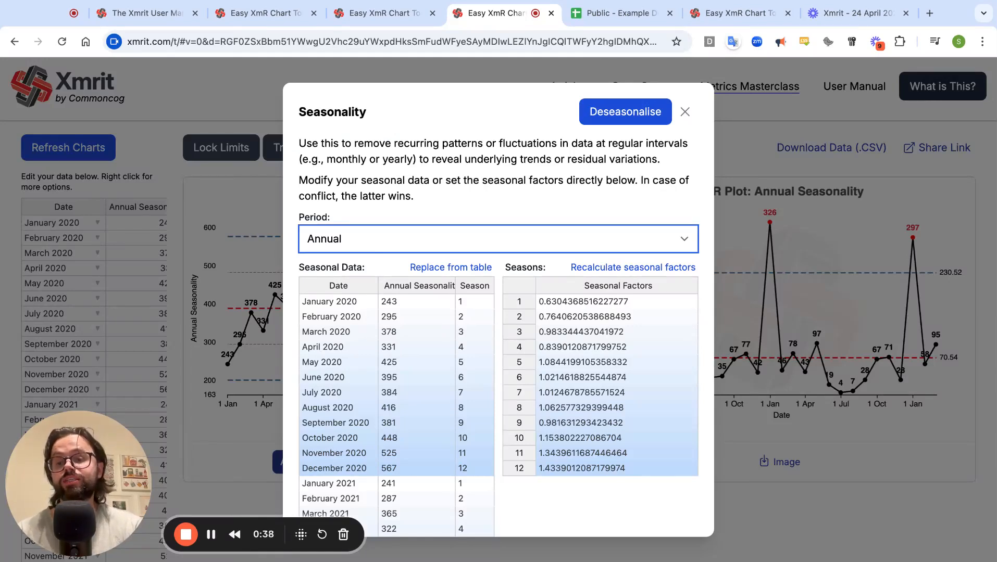
click(684, 112)
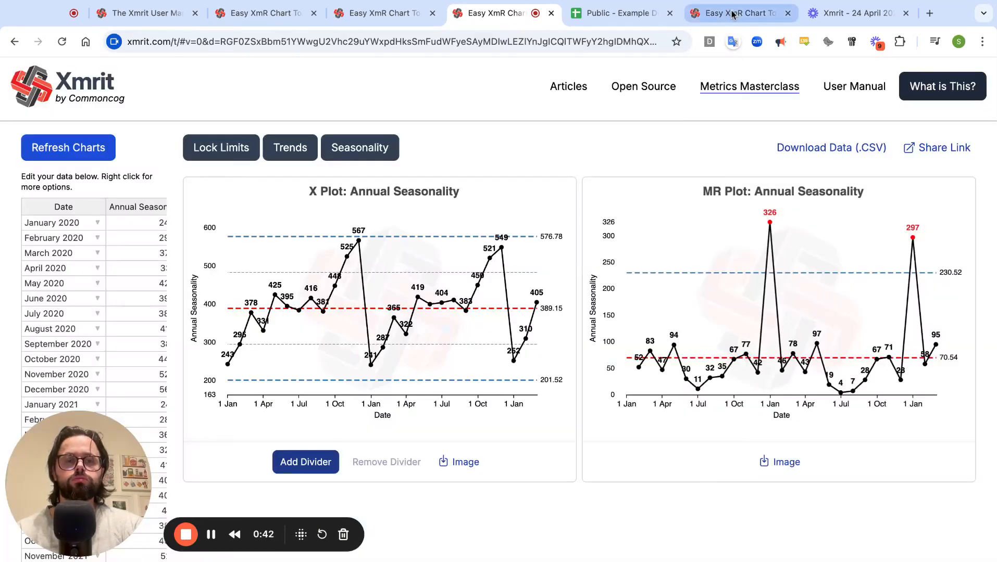
Open the Monhly Seasonality chart, deseasonalise its data with a Month period, and remove the de-seasonalisation again
click(732, 14)
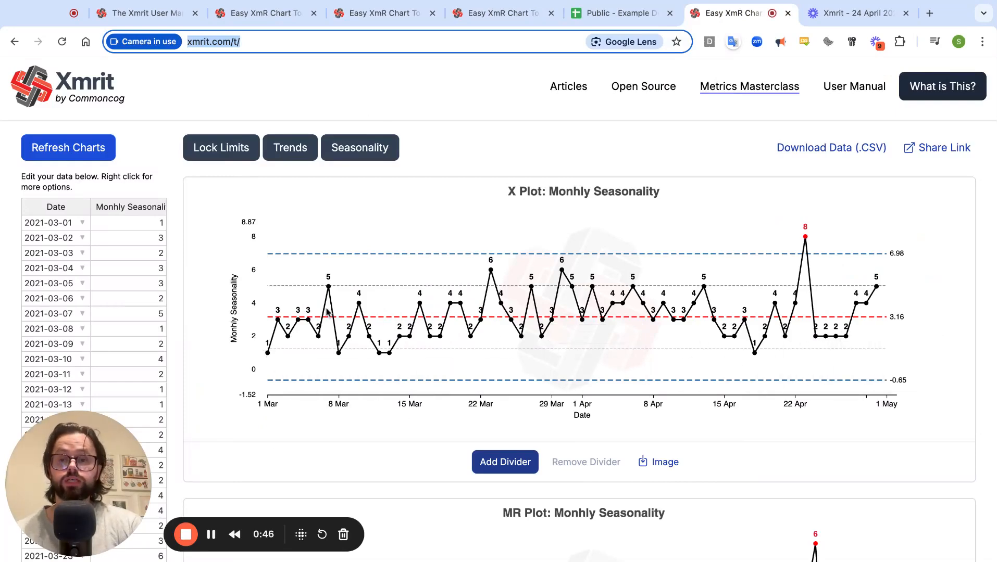
click(358, 152)
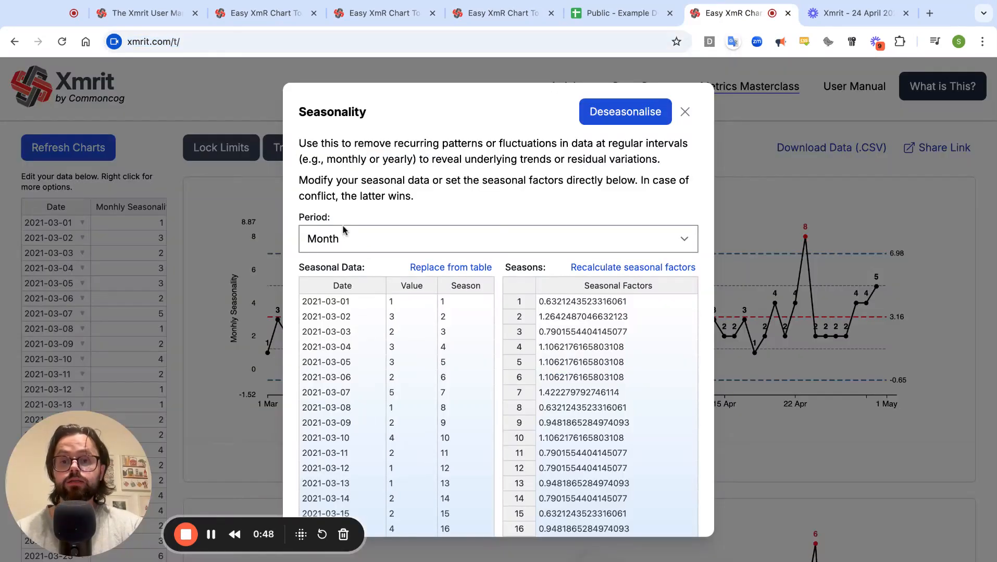
click(346, 234)
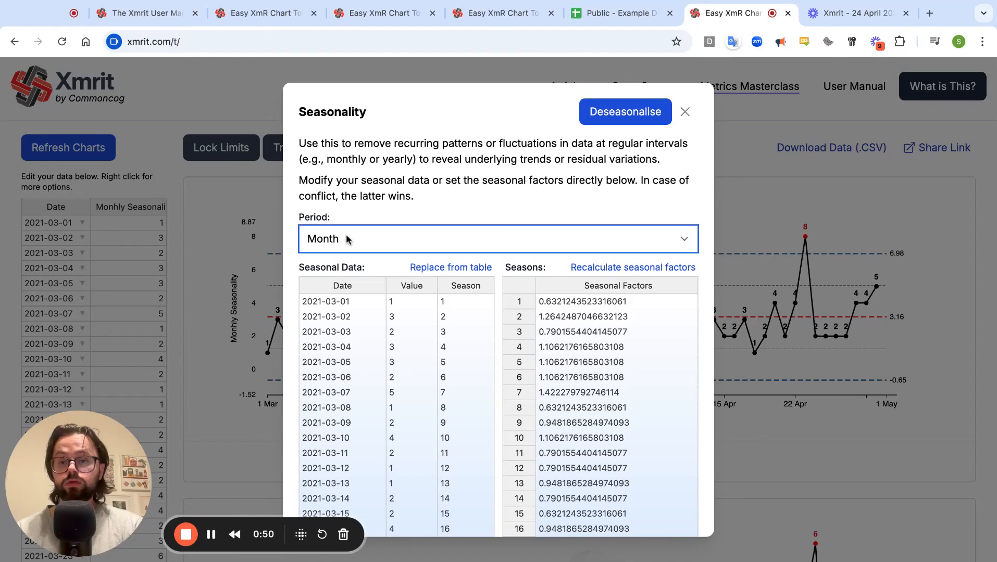
click(617, 115)
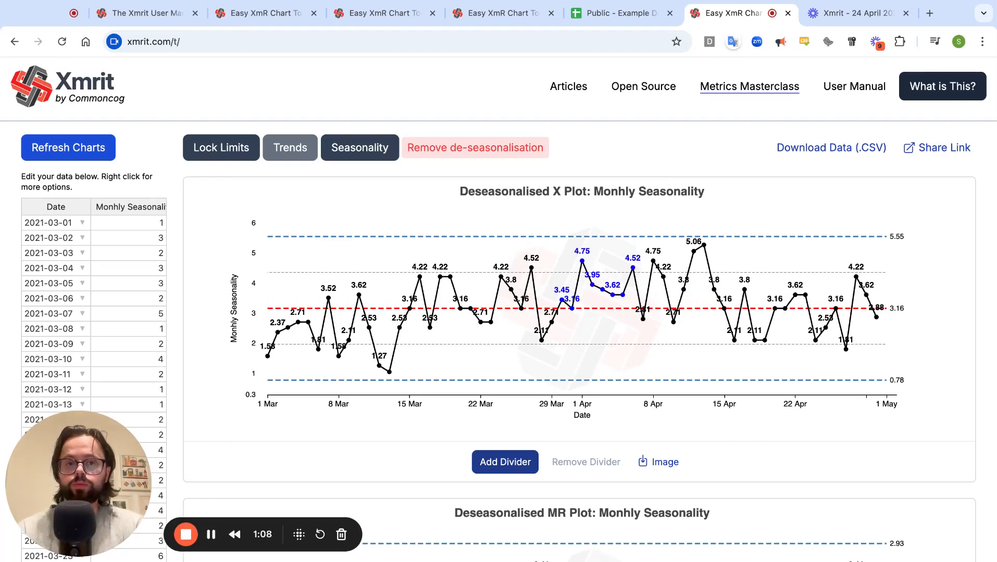
click(475, 147)
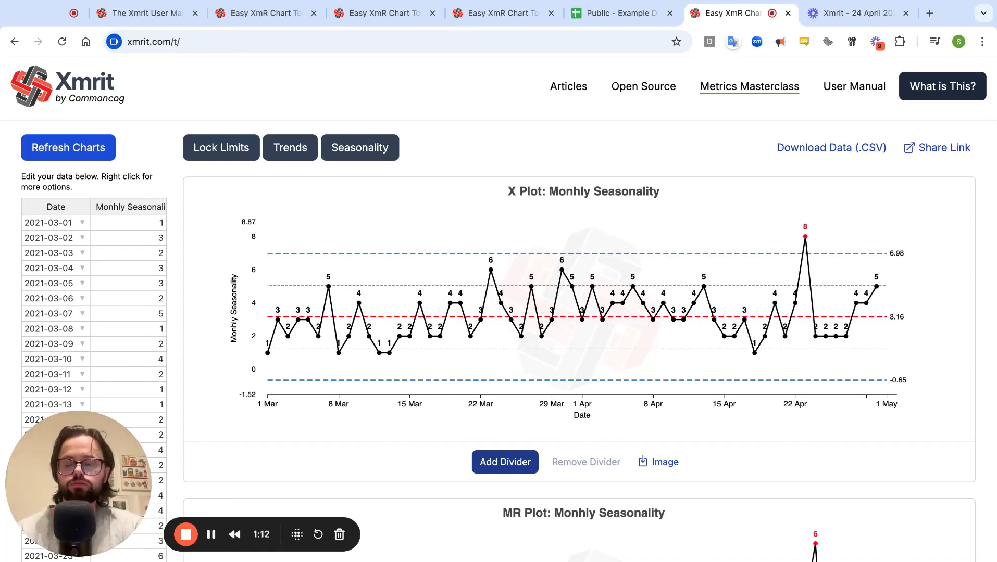
Switch to the Public - Example Deseasonalisation Calculations spreadsheet and view the start of the Monthly sheet's deseasonalisation process
click(604, 13)
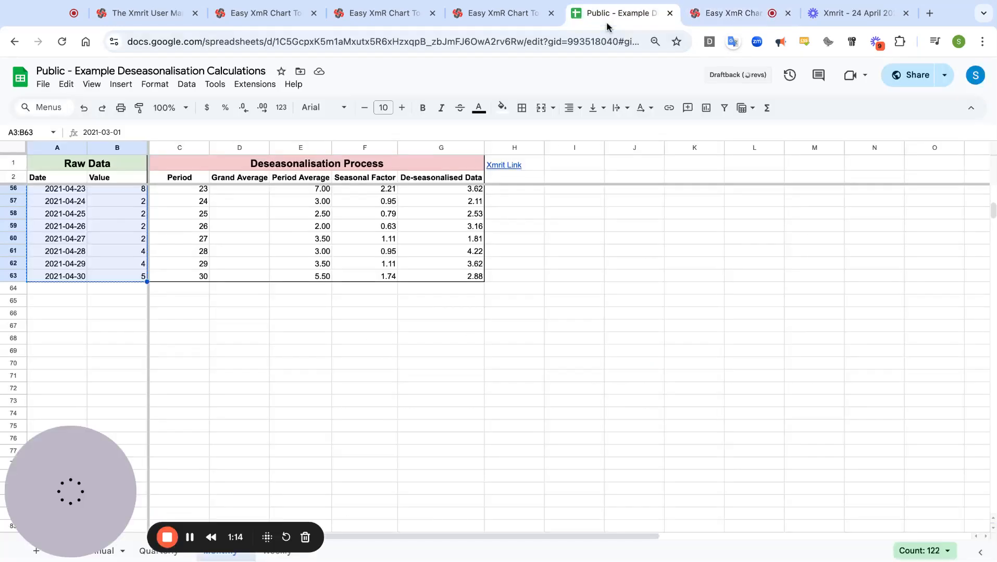
scroll(415, 320, up, 15)
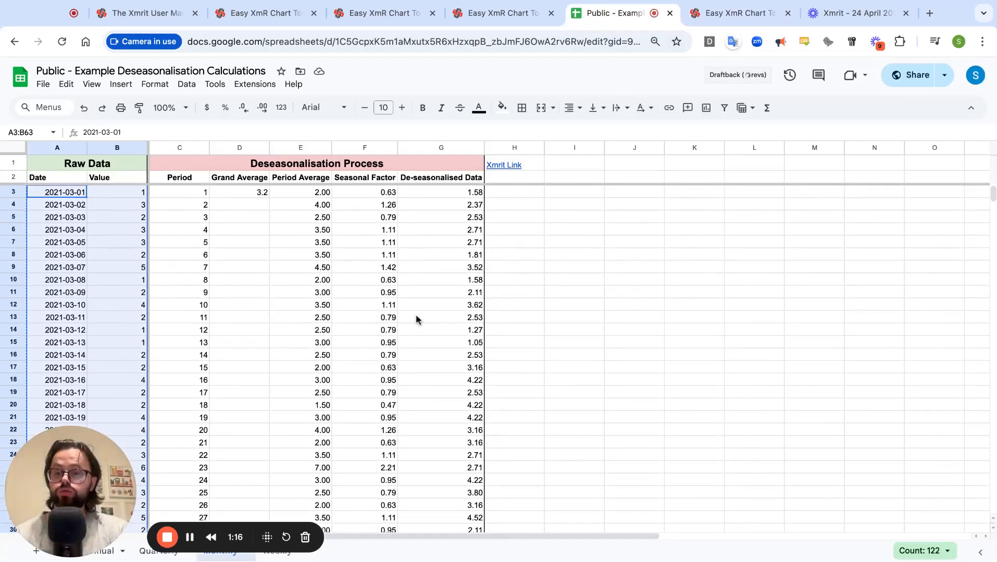